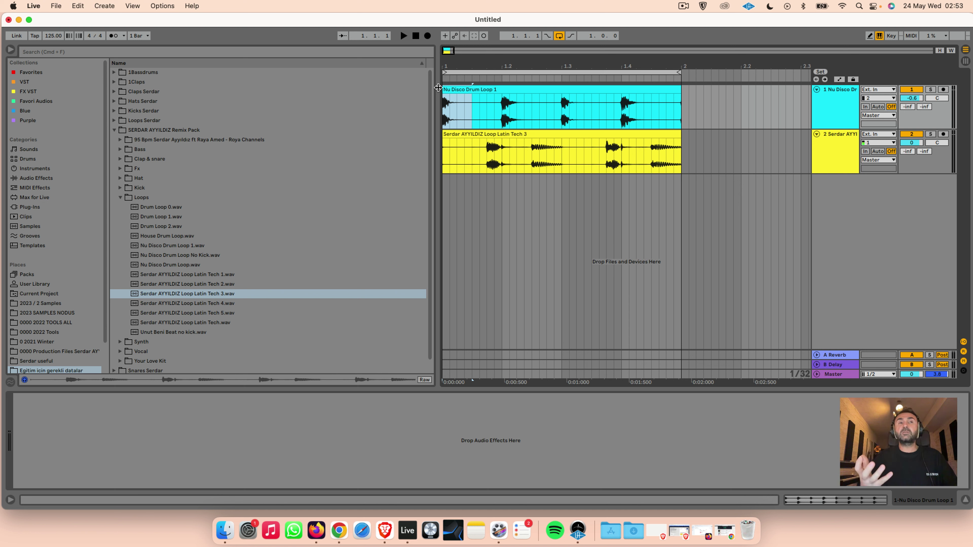
Try repeating the first half beat of the Nu Disco Drum Loop 1 clip across the whole bar and play the result.
{"action": "left_click", "coordinate": [474, 109]}
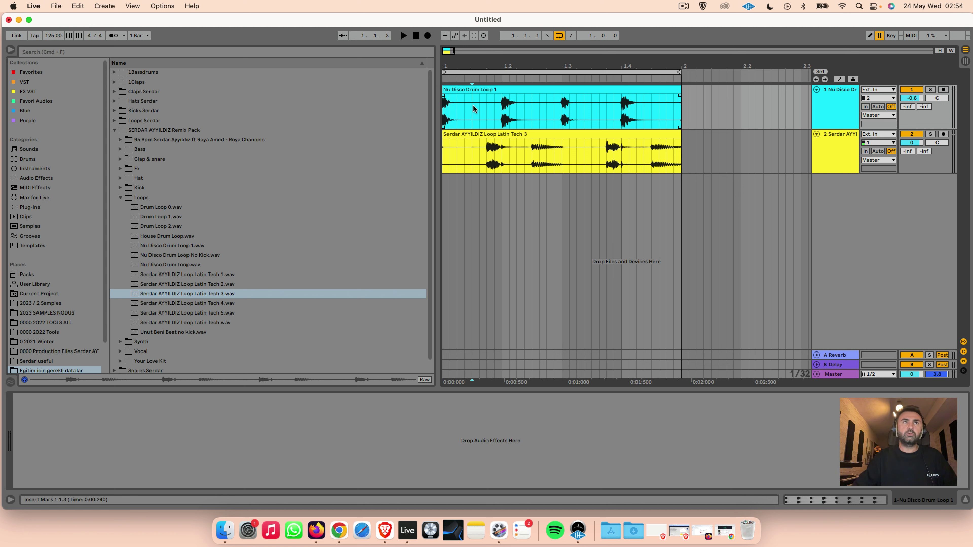
{"action": "left_click_drag", "start_coordinate": [473, 106], "coordinate": [445, 92]}
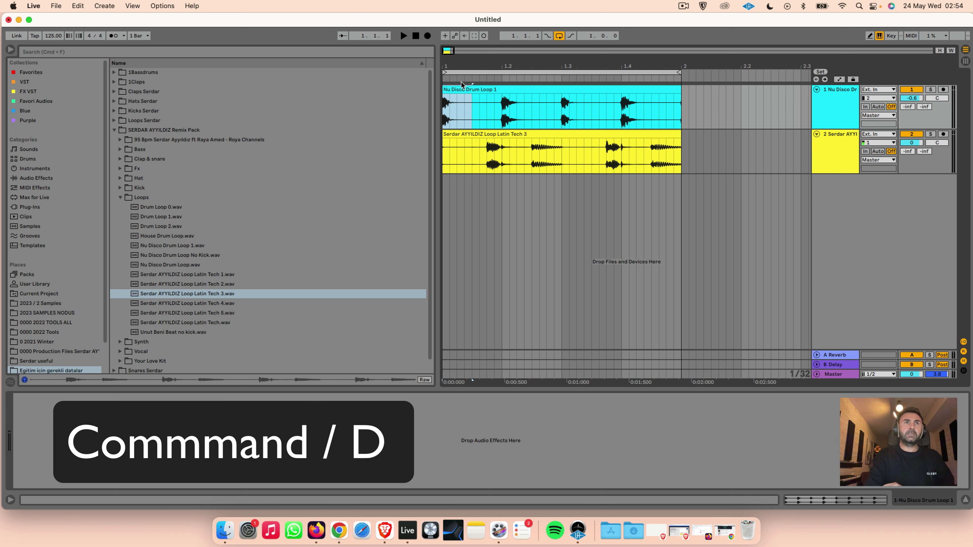
{"action": "key", "text": "super+d"}
{"action": "key", "text": "super+d"}
{"action": "key", "text": "super+d"}
{"action": "key", "text": "super+d"}
{"action": "key", "text": "super+d"}
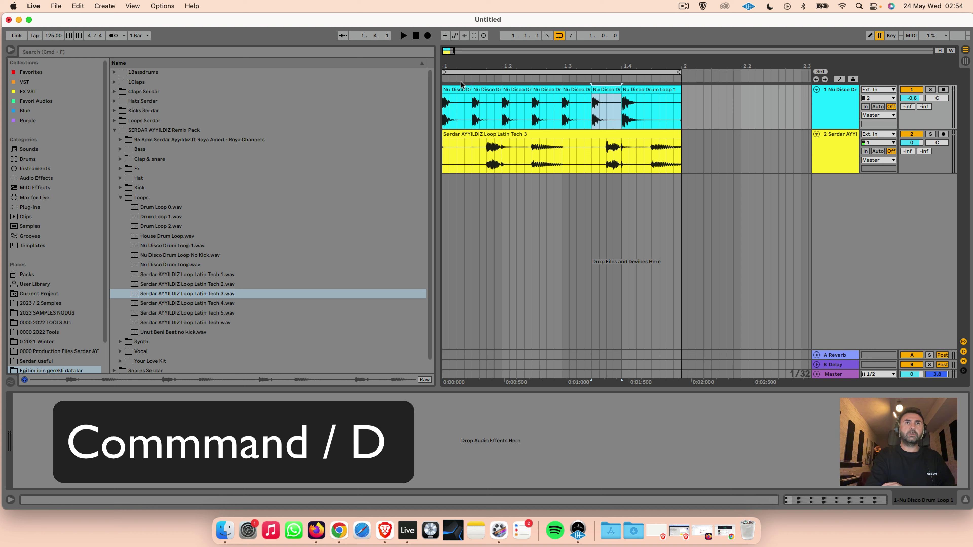
{"action": "key", "text": "super+d"}
{"action": "key", "text": "super+d"}
{"action": "key", "text": "space"}
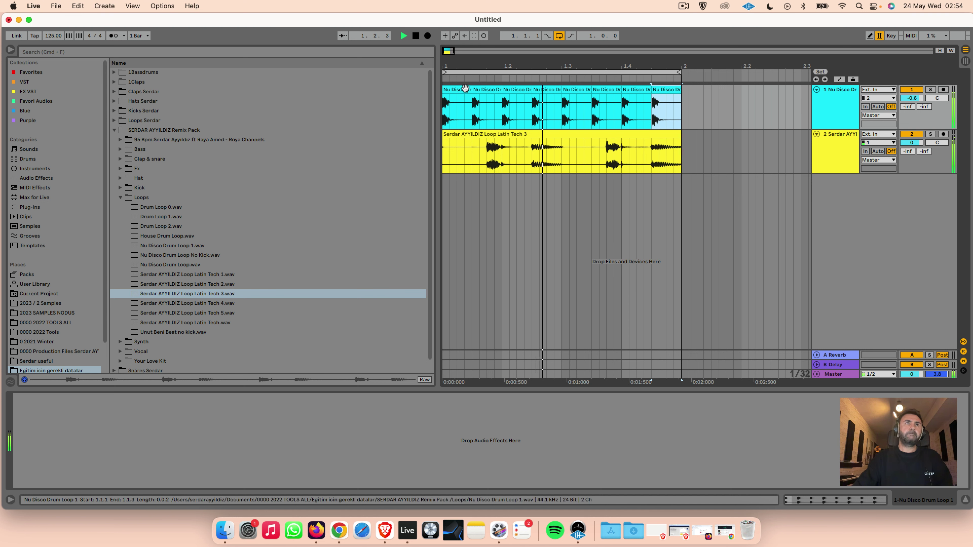
{"action": "key", "text": "space"}
{"action": "left_click_drag", "start_coordinate": [473, 111], "coordinate": [681, 111]}
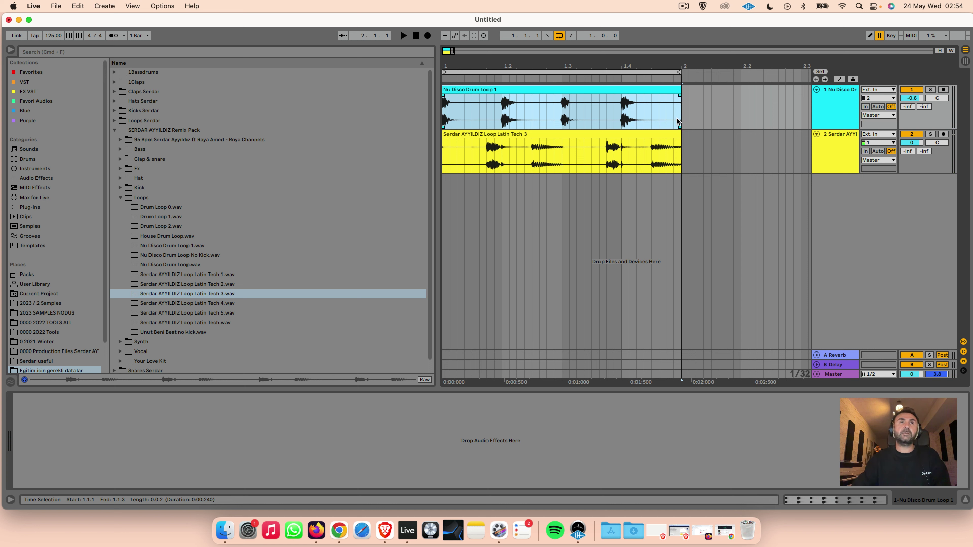
Try shifting the two percussion hits in the Latin Tech 3 clip earlier in the bar and play the altered rhythm.
{"action": "left_click_drag", "start_coordinate": [495, 161], "coordinate": [498, 137]}
{"action": "left_click", "coordinate": [459, 136]}
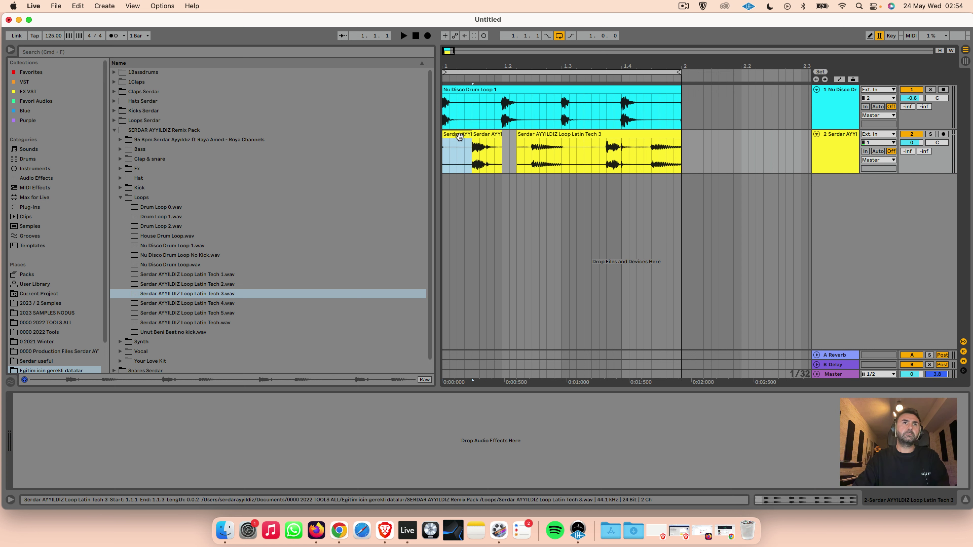
{"action": "key", "text": "space"}
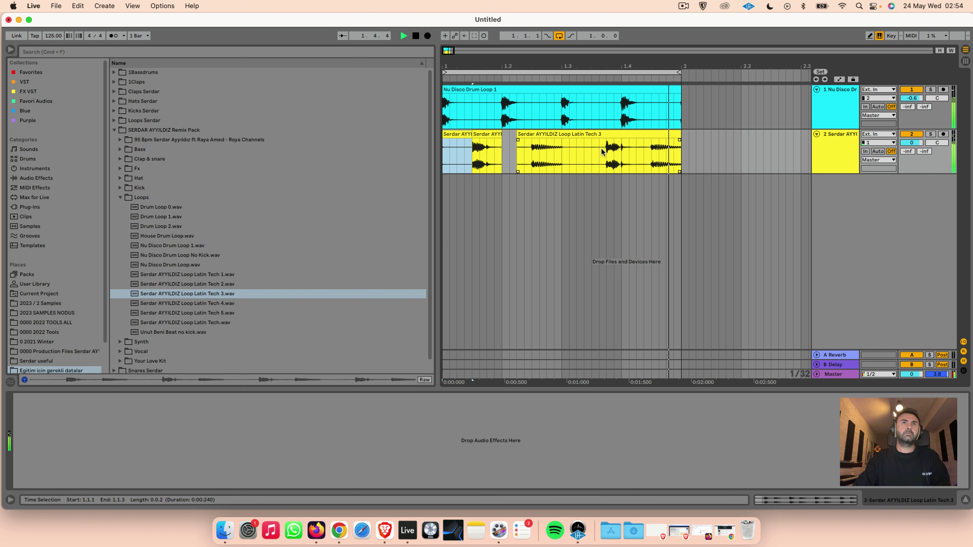
{"action": "mouse_move", "coordinate": [602, 150]}
{"action": "left_mouse_down"}
{"action": "mouse_move", "coordinate": [637, 139]}
{"action": "mouse_move", "coordinate": [608, 140]}
{"action": "left_mouse_up"}
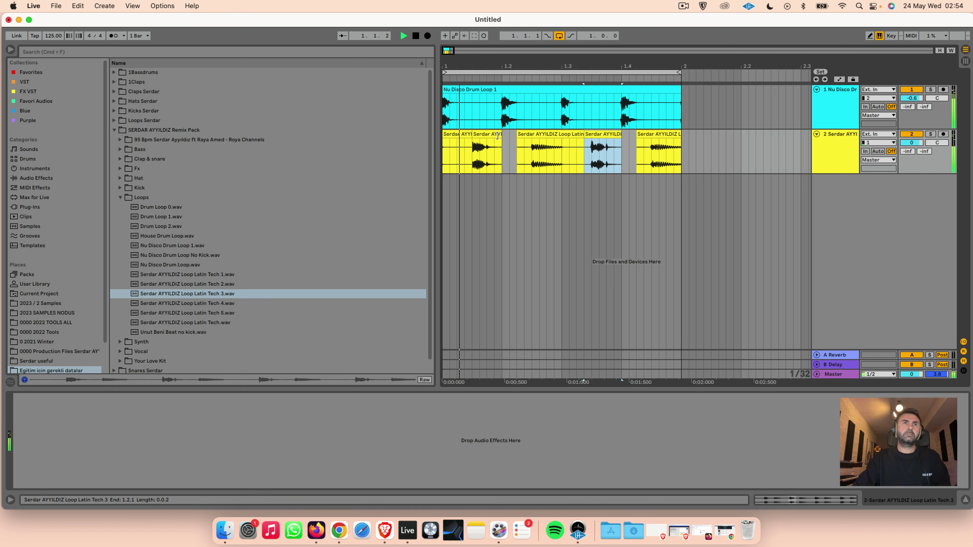
{"action": "left_click", "coordinate": [464, 135]}
{"action": "left_click_drag", "start_coordinate": [471, 135], "coordinate": [681, 154]}
{"action": "key", "text": "space"}
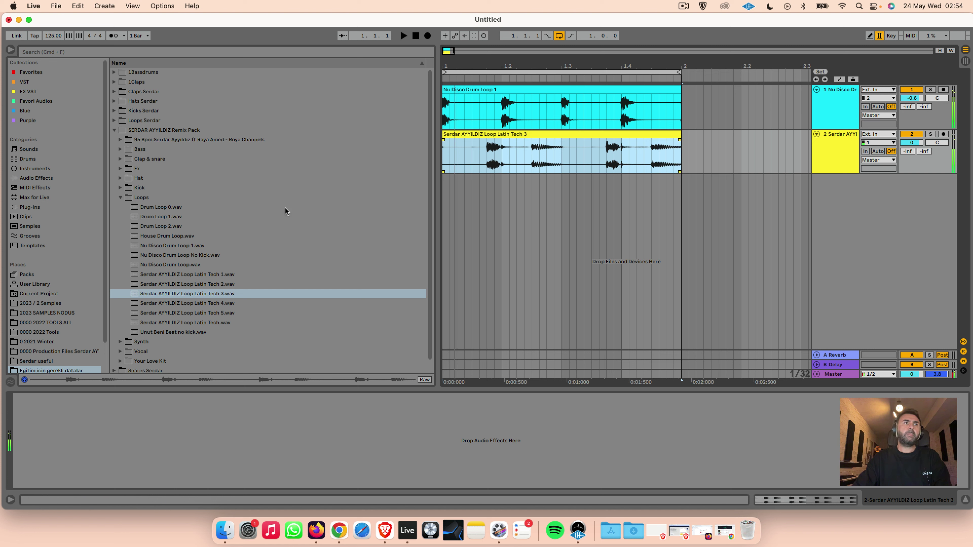
Place Bassdrum 01.wav from the Kick folder on a new track at 1.1.1 and duplicate it onto the other three beats of the bar.
{"action": "left_click", "coordinate": [119, 197]}
{"action": "left_click", "coordinate": [119, 187]}
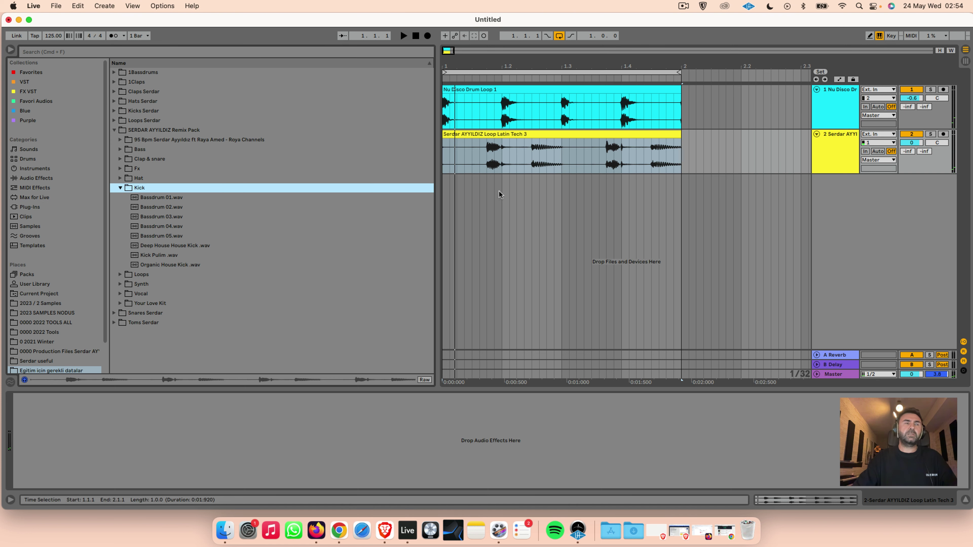
{"action": "left_click", "coordinate": [162, 198]}
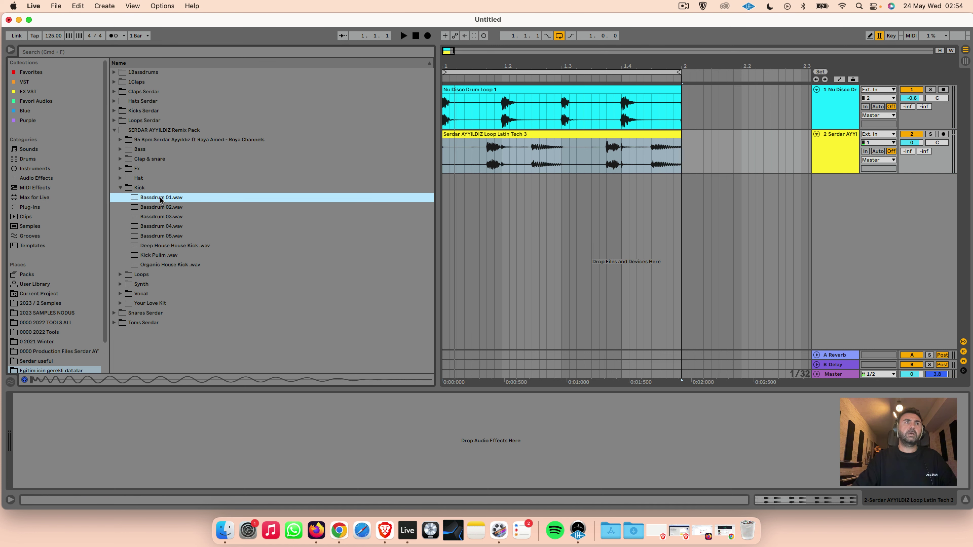
{"action": "left_click_drag", "start_coordinate": [160, 199], "coordinate": [444, 198]}
{"action": "key", "text": "super+d"}
{"action": "key", "text": "super+d"}
{"action": "key", "text": "super+d"}
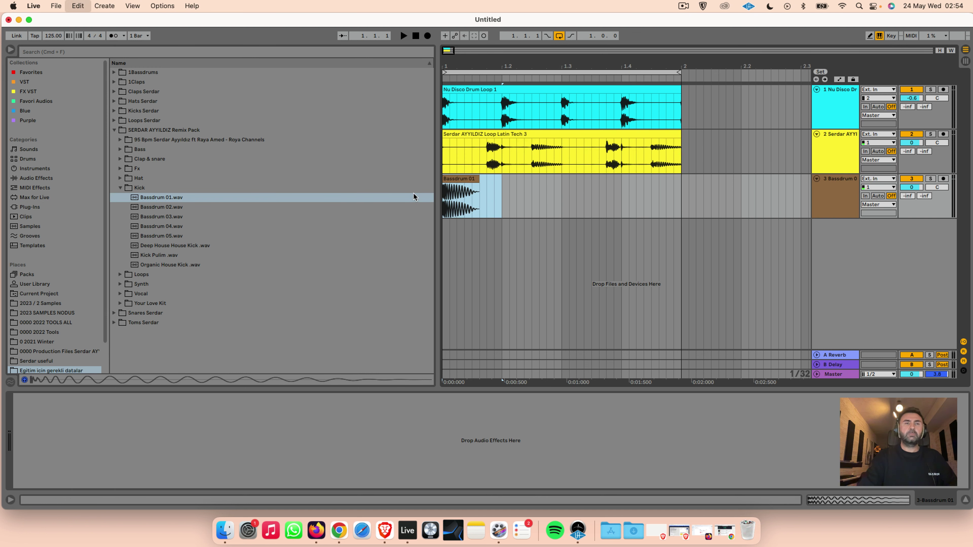
Play the loop with the kicks and switch the Bassdrum track off and back on.
{"action": "key", "text": "space"}
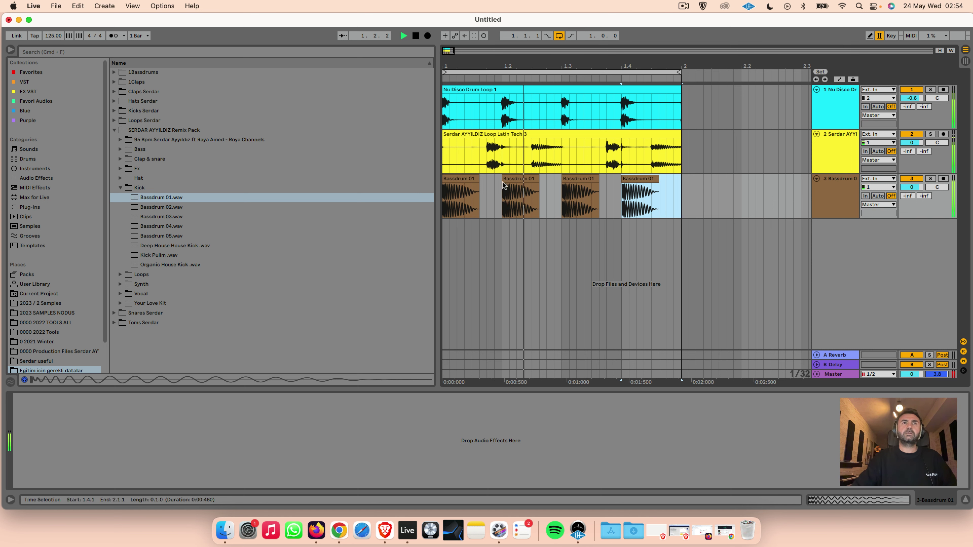
{"action": "left_click", "coordinate": [911, 179]}
{"action": "left_click", "coordinate": [911, 179]}
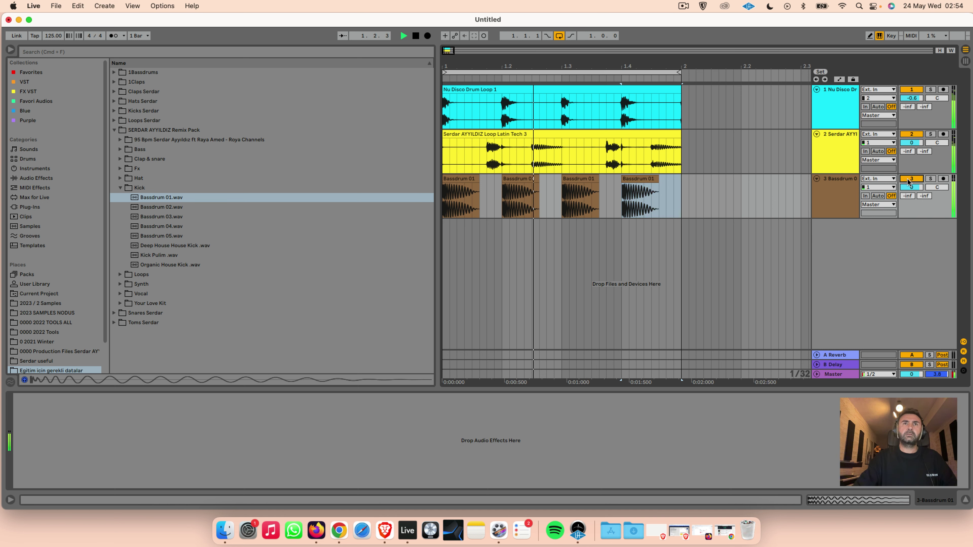
Try moving the fourth Bassdrum 01 clip half a beat later to 1.4.3 during playback, and return it to 1.4.1.
{"action": "left_click_drag", "start_coordinate": [640, 185], "coordinate": [670, 185]}
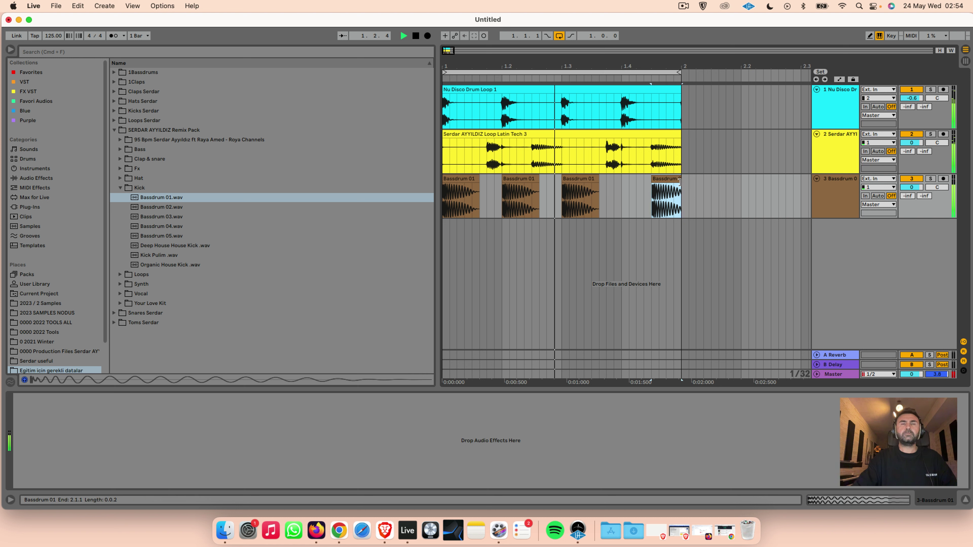
{"action": "mouse_move", "coordinate": [659, 179]}
{"action": "left_mouse_down"}
{"action": "mouse_move", "coordinate": [629, 179]}
{"action": "mouse_move", "coordinate": [660, 179]}
{"action": "left_mouse_up"}
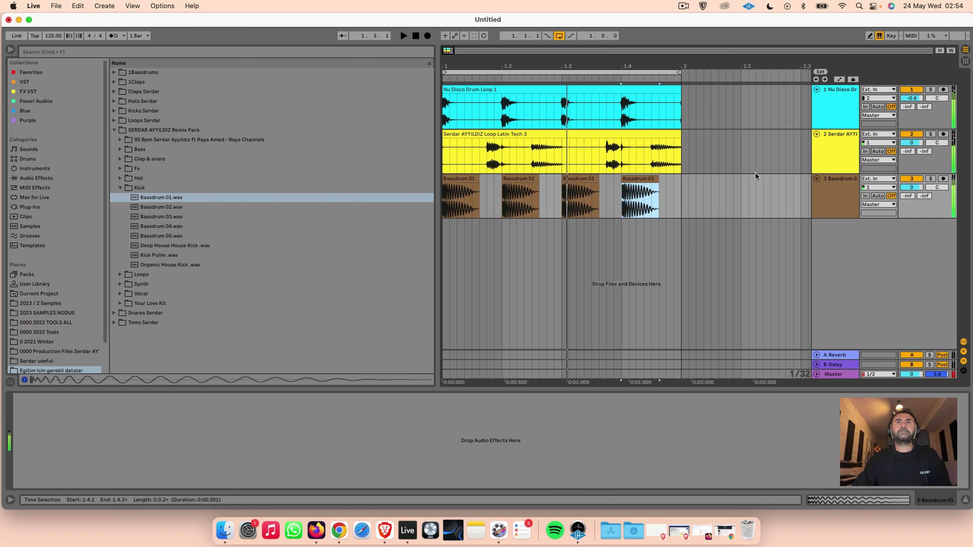
{"action": "key", "text": "space"}
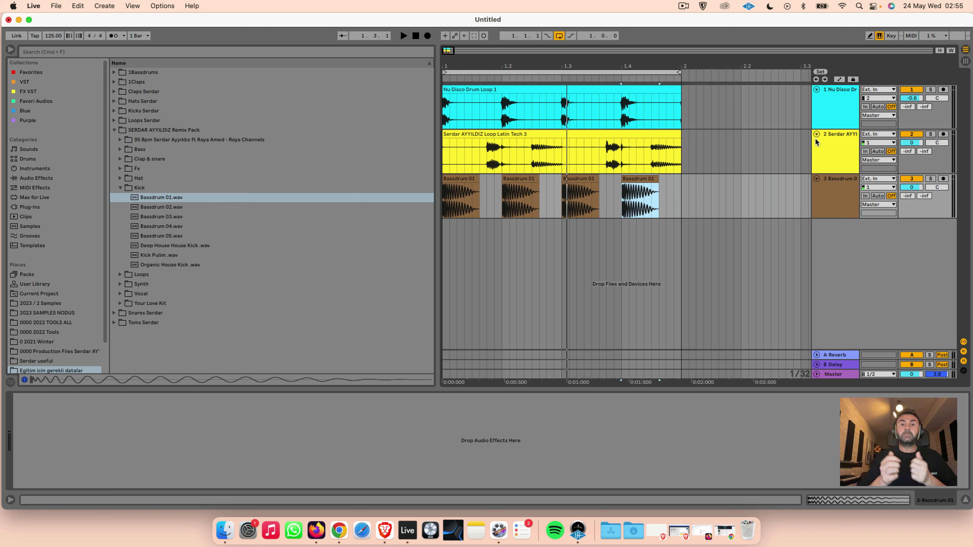
Examine the beat subdivisions of the first bar up close and start playback within the bar.
{"action": "left_click", "coordinate": [625, 112]}
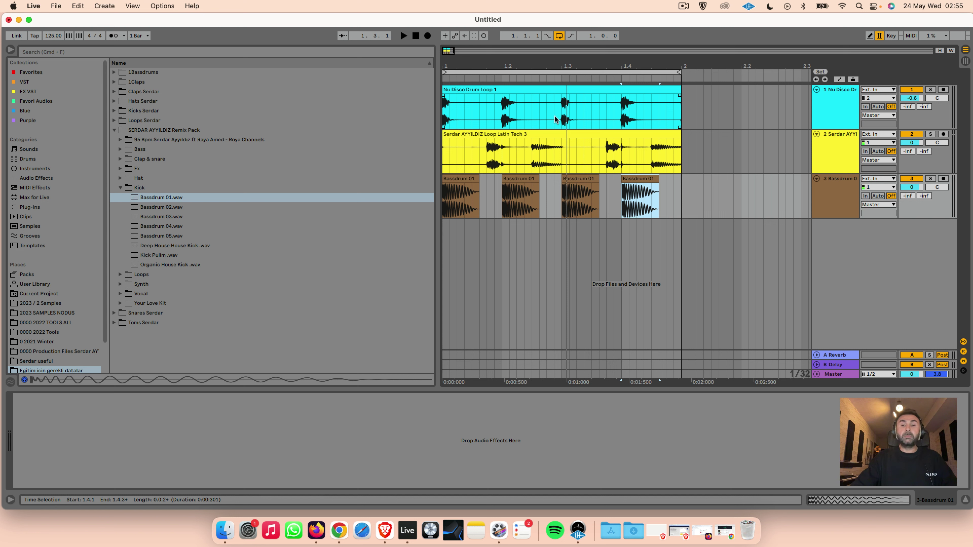
{"action": "left_click", "coordinate": [554, 154]}
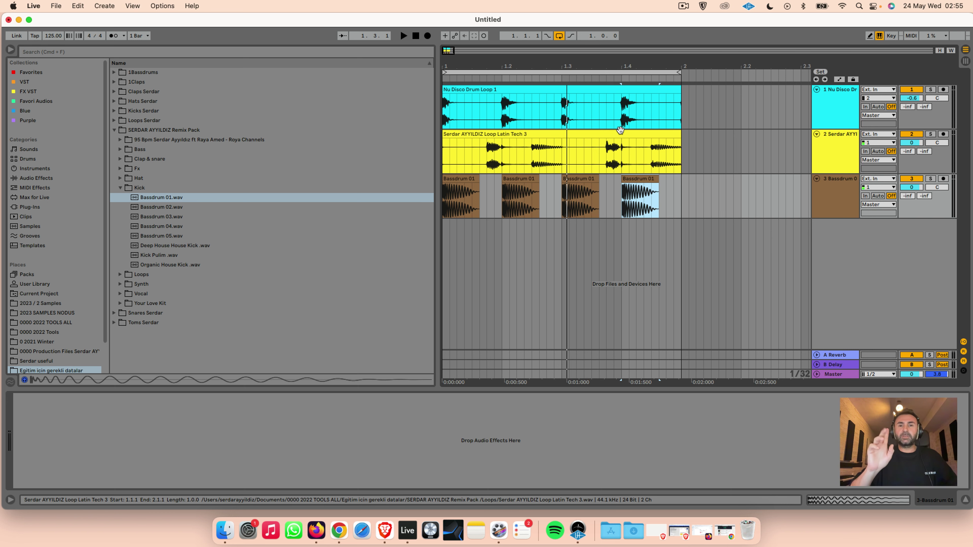
{"action": "left_click_drag", "start_coordinate": [469, 66], "coordinate": [671, 66]}
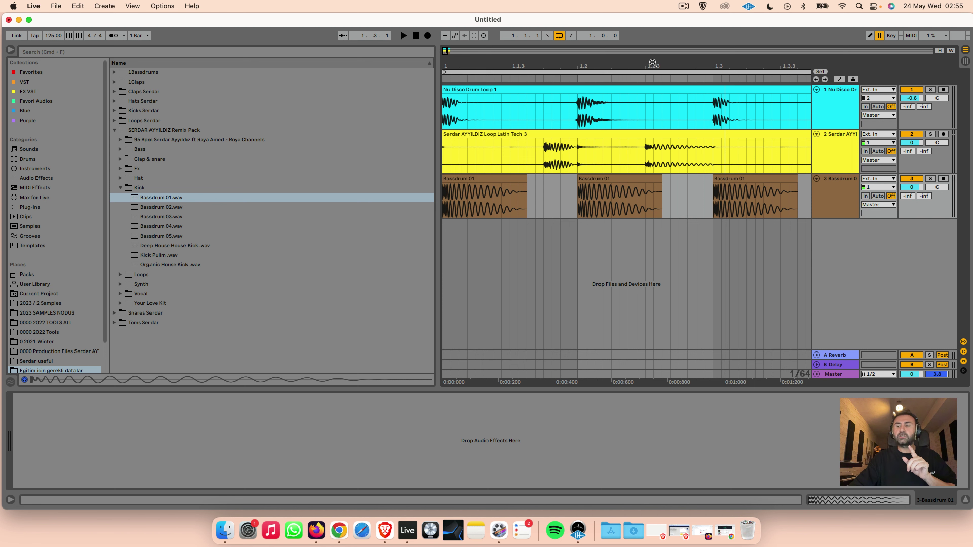
{"action": "left_click_drag", "start_coordinate": [653, 63], "coordinate": [524, 71]}
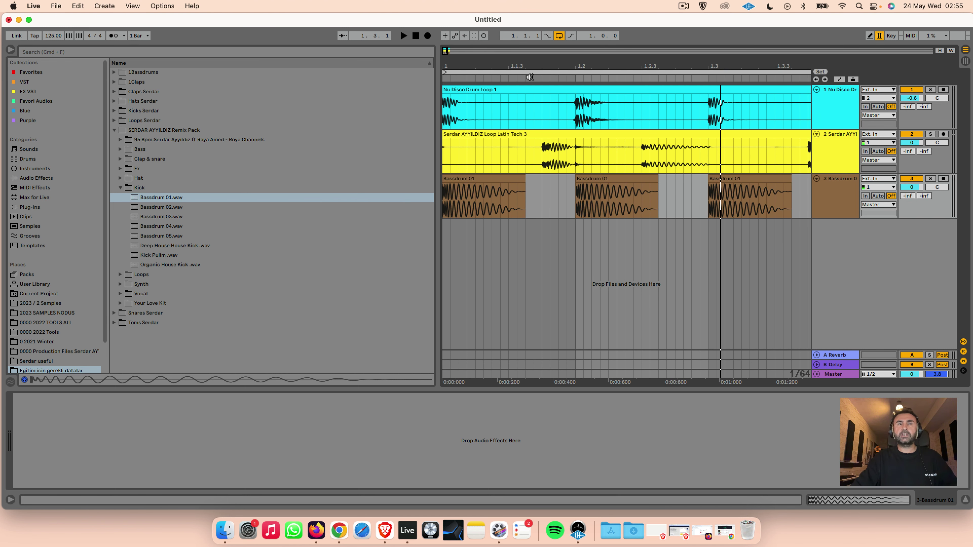
{"action": "left_click", "coordinate": [530, 77]}
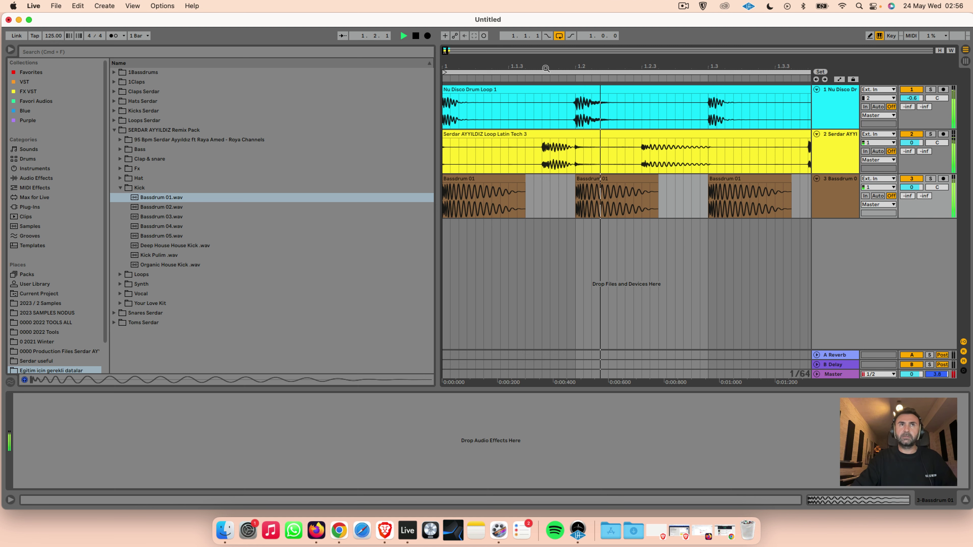
Try starting the Nu Disco Drum Loop 1 clip one beat later at 1.2.1, and undo the move.
{"action": "left_click_drag", "start_coordinate": [548, 65], "coordinate": [745, 104]}
{"action": "key", "text": "space"}
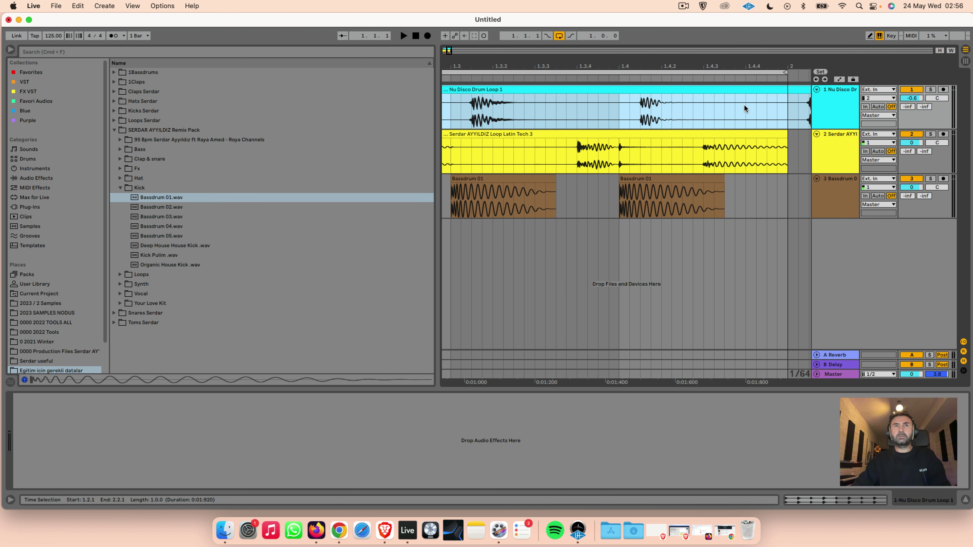
{"action": "key", "text": "super+z"}
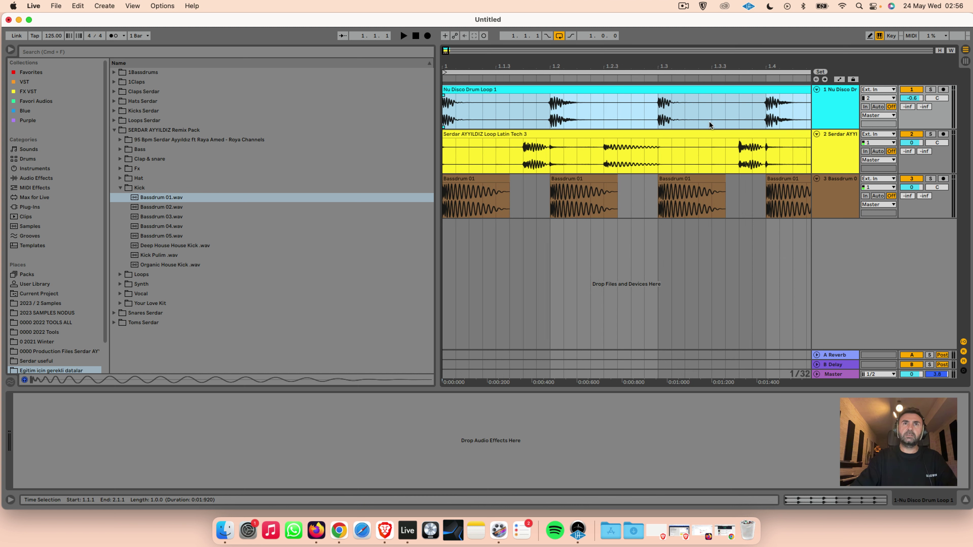
Try cutting a section out of the Nu Disco Drum Loop 1 clip from 1.3.3 and trimming the preceding part back to 1.3.2.
{"action": "left_click_drag", "start_coordinate": [711, 124], "coordinate": [749, 98]}
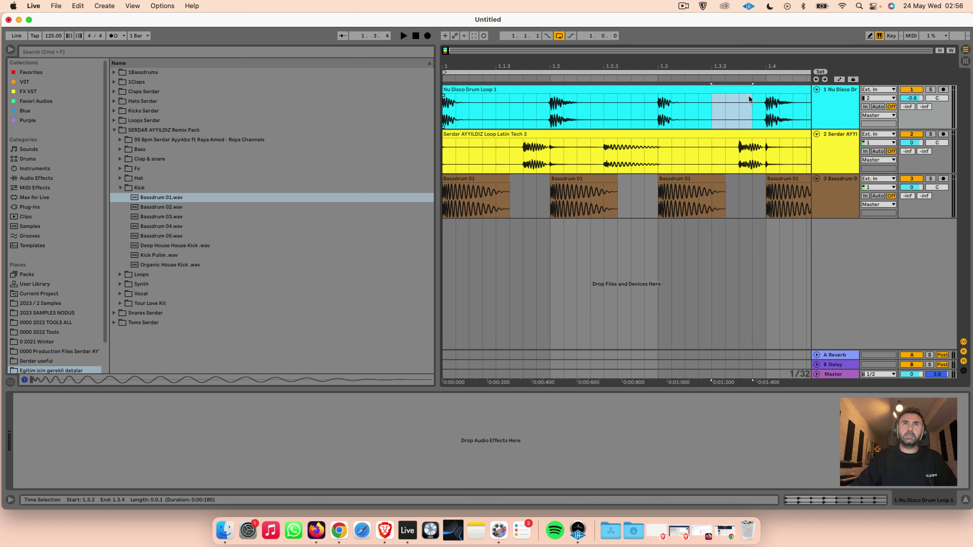
{"action": "key", "text": "super+e"}
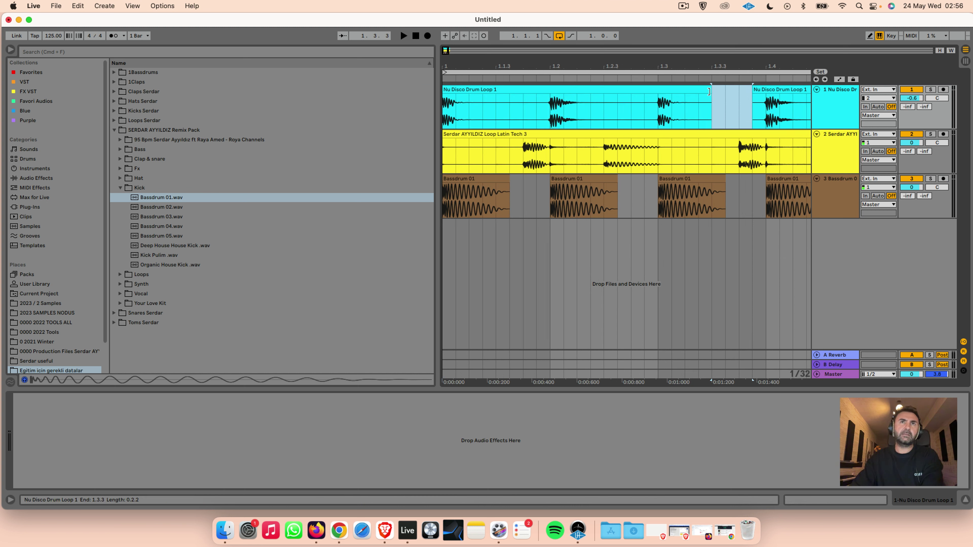
{"action": "left_click_drag", "start_coordinate": [713, 102], "coordinate": [699, 91]}
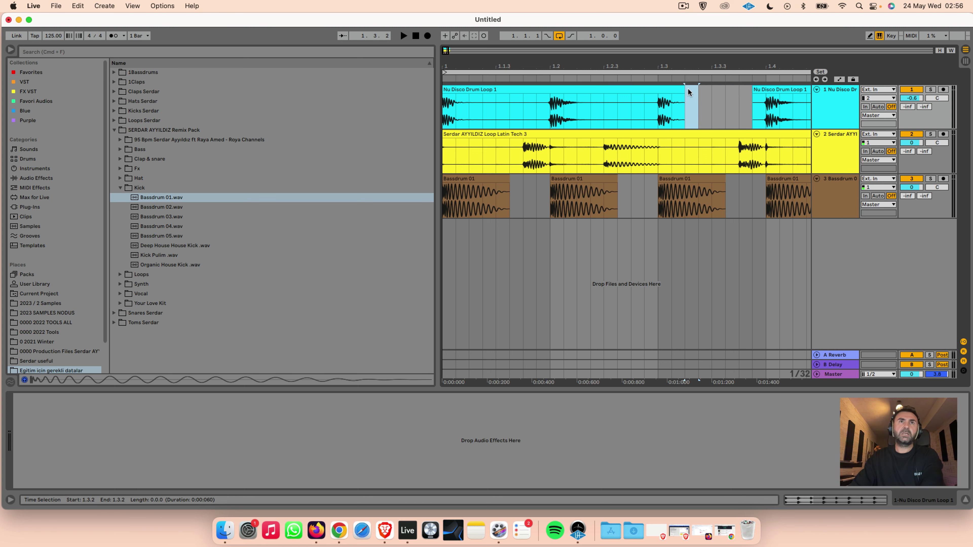
{"action": "left_click_drag", "start_coordinate": [666, 63], "coordinate": [580, 94]}
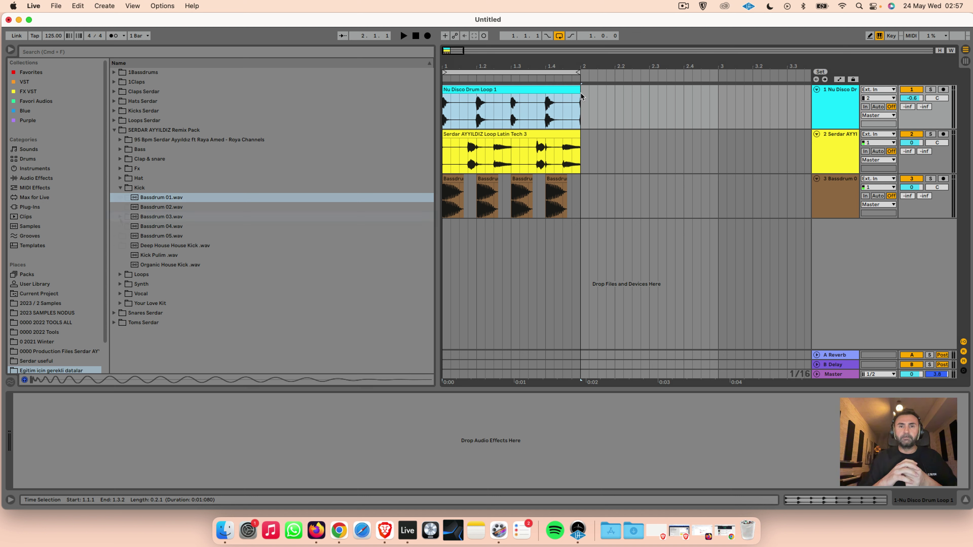
Collapse the Kick sample folder and start a new Live Set in place of the current one.
{"action": "left_click", "coordinate": [120, 188]}
{"action": "left_click", "coordinate": [120, 216]}
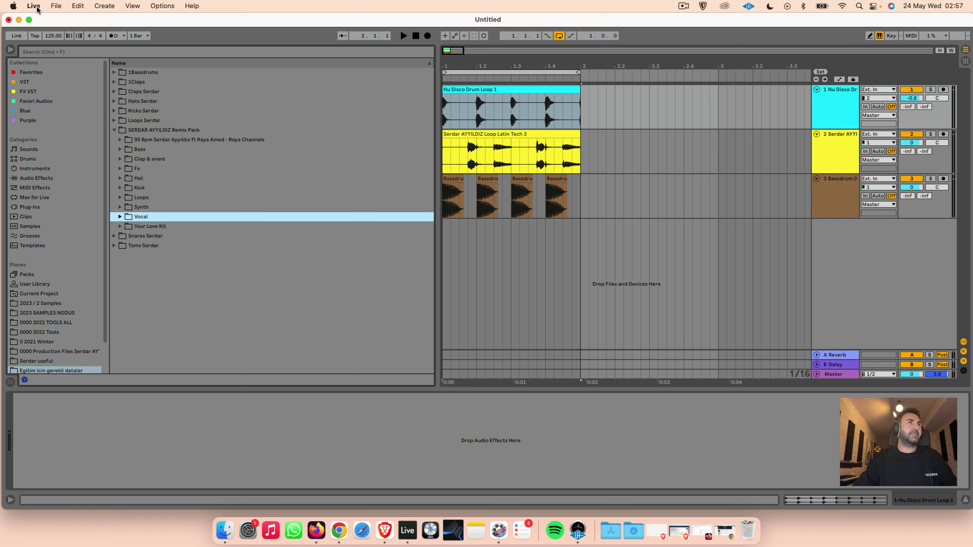
{"action": "left_click", "coordinate": [54, 6]}
{"action": "left_click", "coordinate": [77, 23]}
{"action": "left_click", "coordinate": [412, 283]}
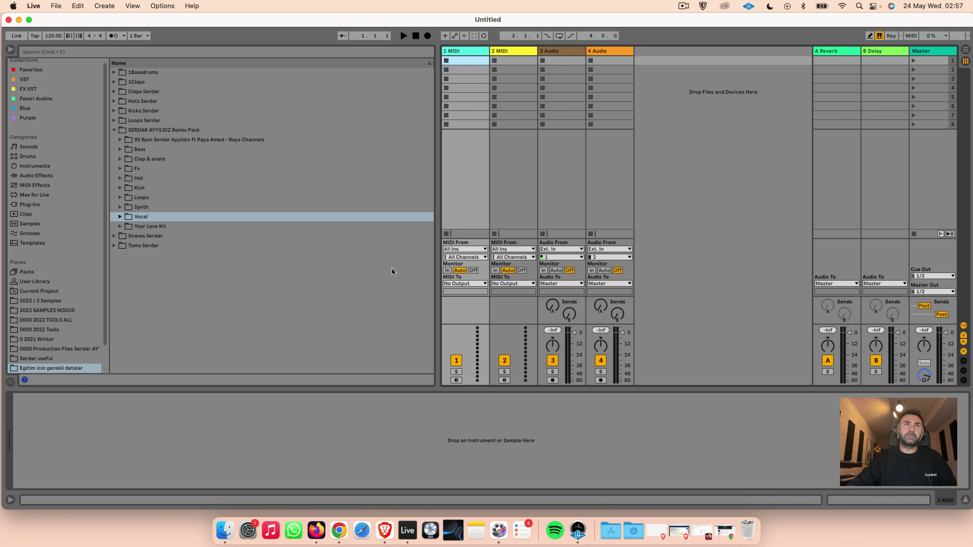
Delete both MIDI tracks, one audio track and the Reverb and Delay return tracks, keeping a single audio track.
{"action": "key", "text": "Delete"}
{"action": "key", "text": "Delete"}
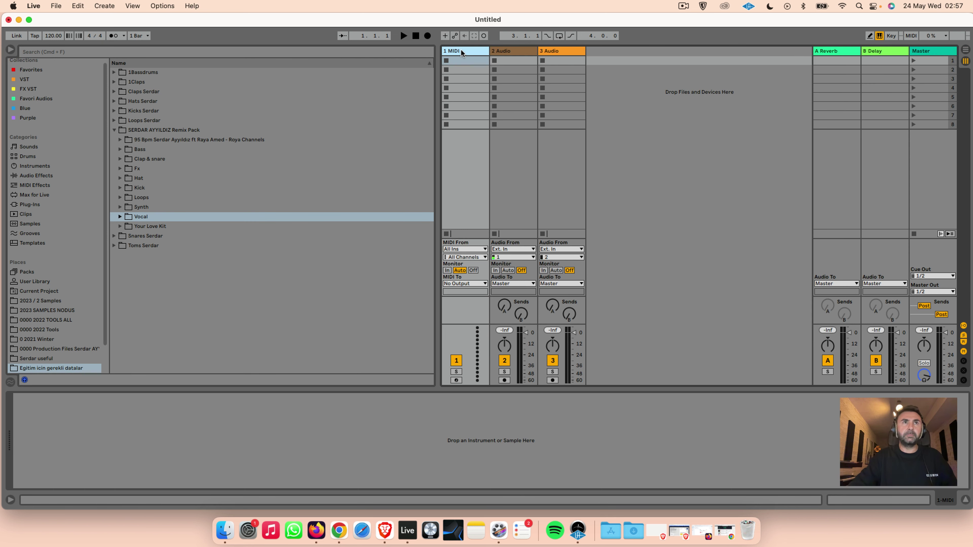
{"action": "key", "text": "Delete"}
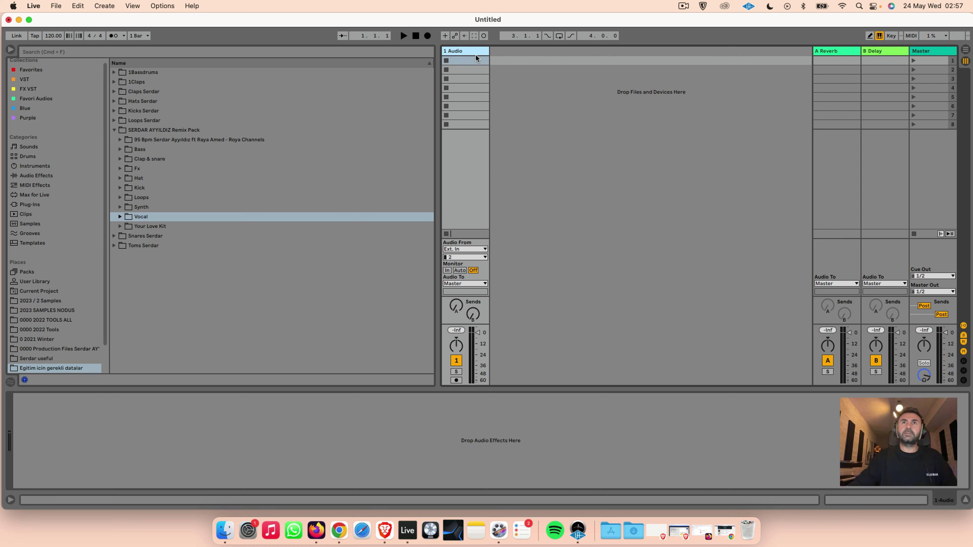
{"action": "left_click", "coordinate": [844, 51]}
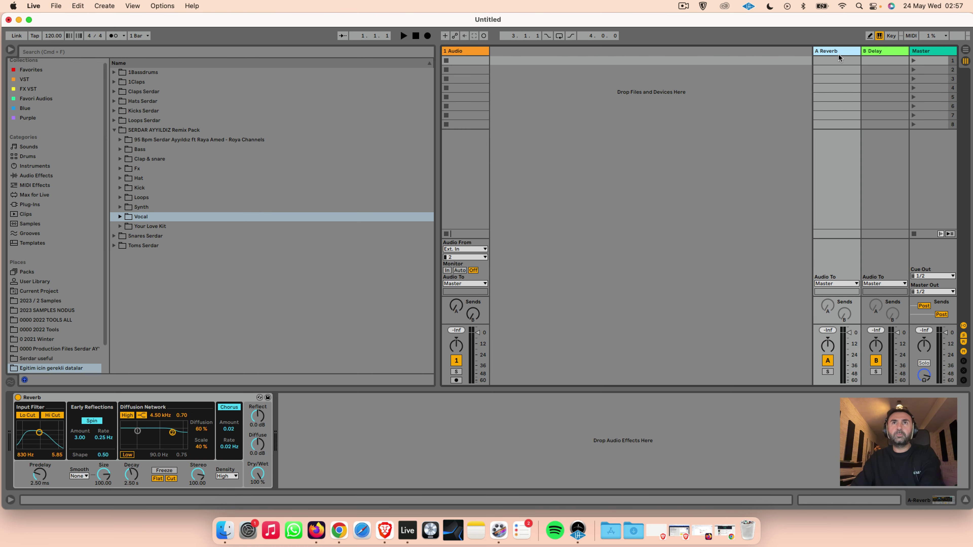
{"action": "key", "text": "Delete"}
{"action": "key", "text": "Delete"}
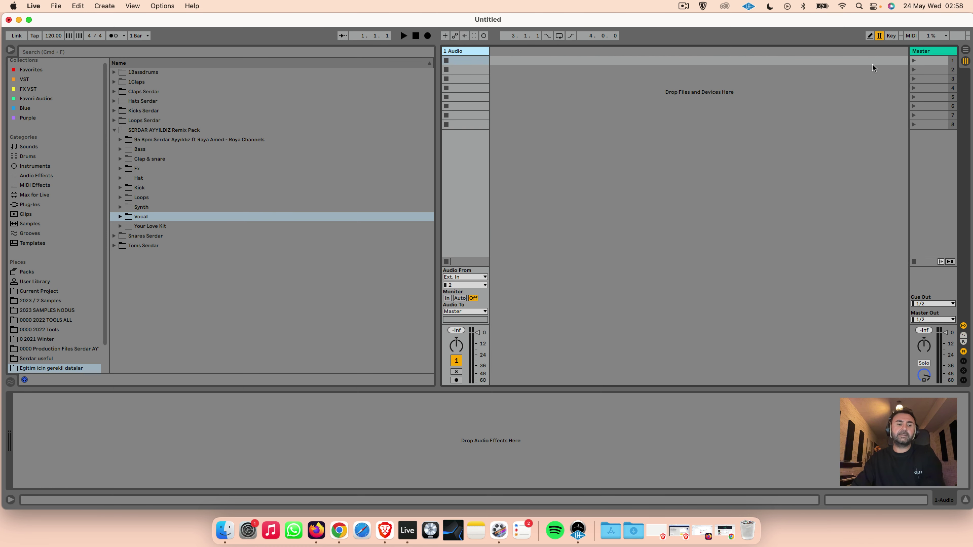
Switch to the Arrangement View and enable a one-bar loop starting at 1.1.1.
{"action": "key", "text": "Tab"}
{"action": "left_click_drag", "start_coordinate": [469, 72], "coordinate": [447, 114]}
{"action": "left_click_drag", "start_coordinate": [579, 78], "coordinate": [476, 78]}
{"action": "left_click", "coordinate": [559, 36]}
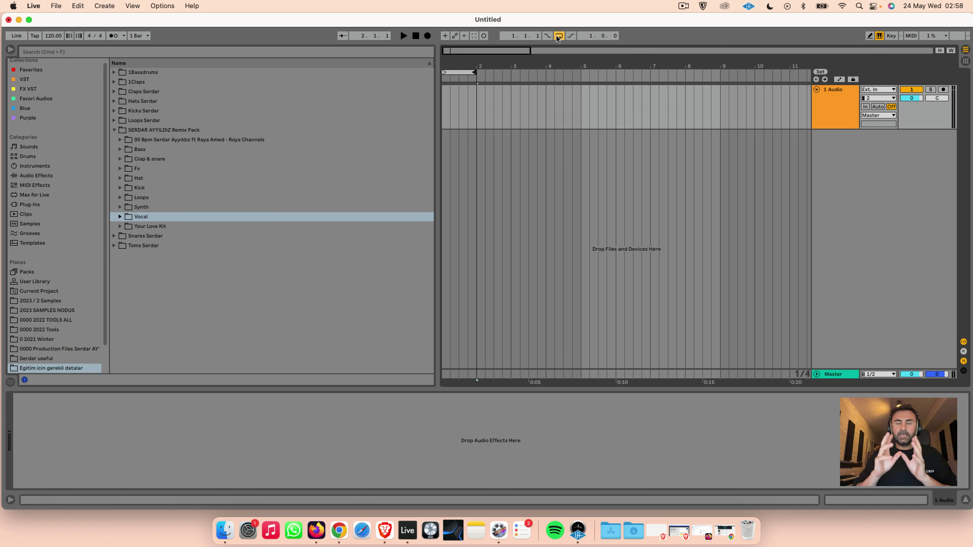